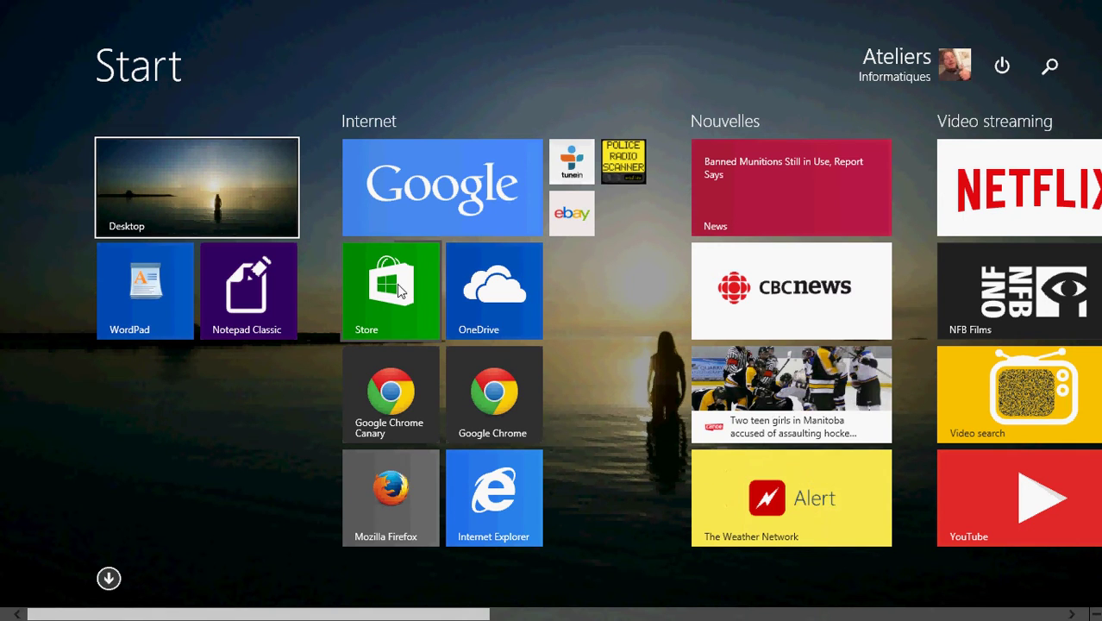
Switch to the desktop to show Kaspersky's main window with its 29-day trial.
{"action": "left_click", "coordinate": [216, 170]}
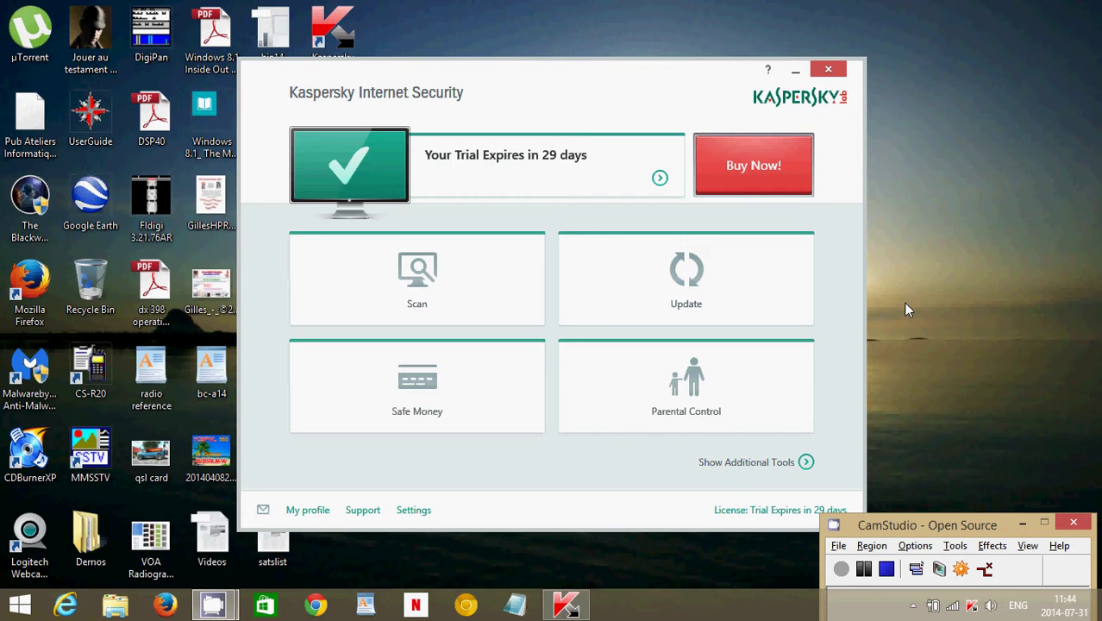
Open Kaspersky Settings and show the Additional settings categories.
{"action": "left_click", "coordinate": [414, 511]}
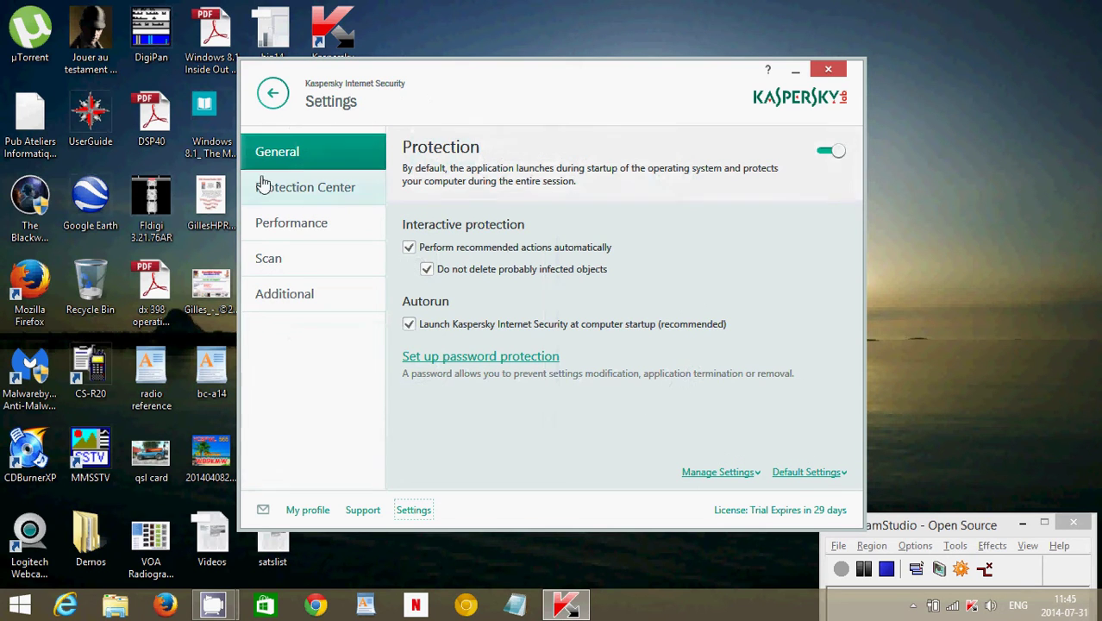
{"action": "left_click", "coordinate": [290, 304]}
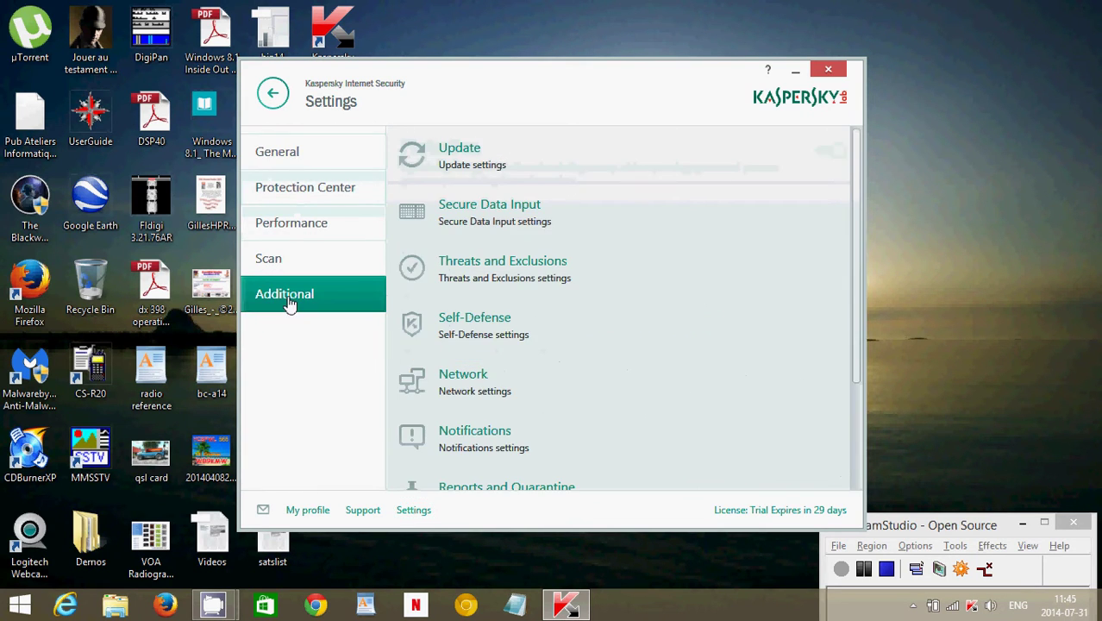
{"action": "scroll", "coordinate": [628, 369], "scroll_direction": "down", "scroll_amount": 3}
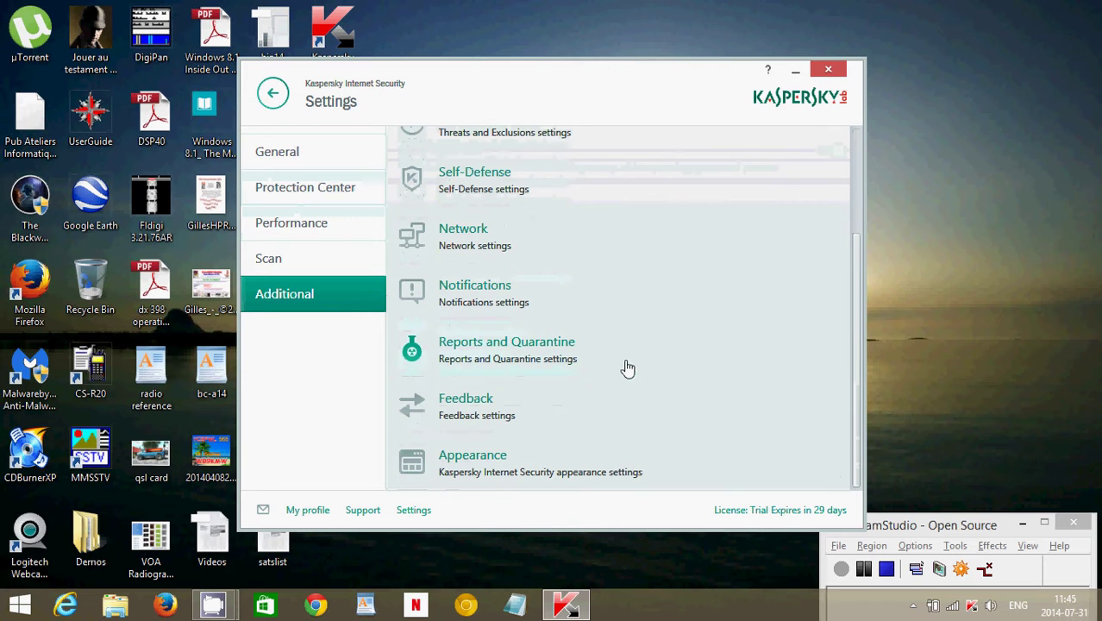
{"action": "scroll", "coordinate": [628, 369], "scroll_direction": "up", "scroll_amount": 3}
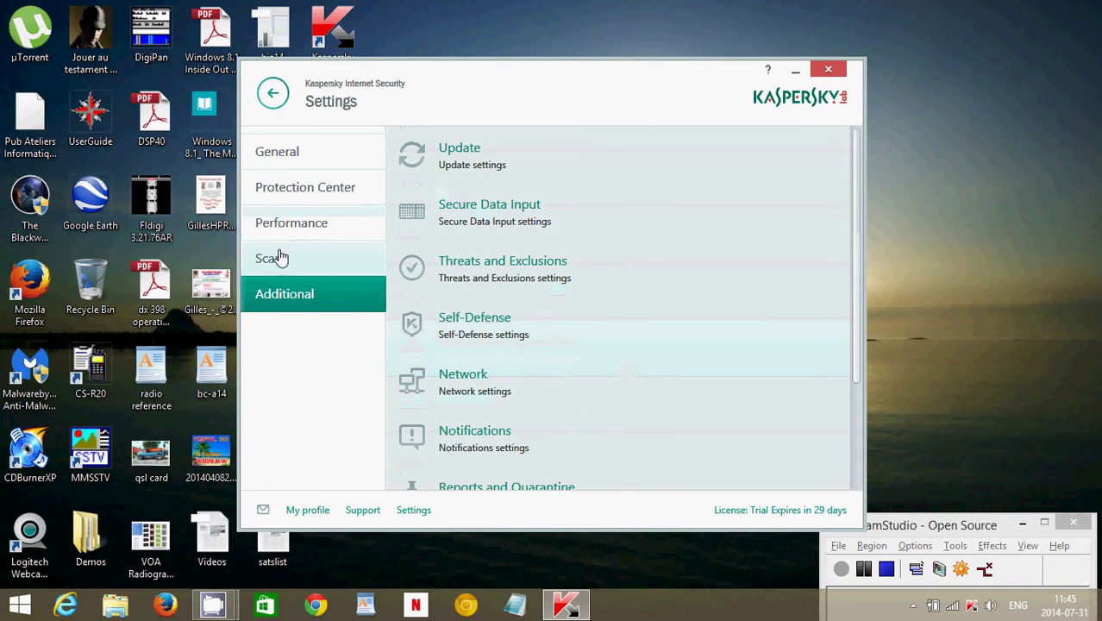
Browse the Performance options for Battery Saving, Gaming Profile and Computer resources.
{"action": "left_click", "coordinate": [293, 224]}
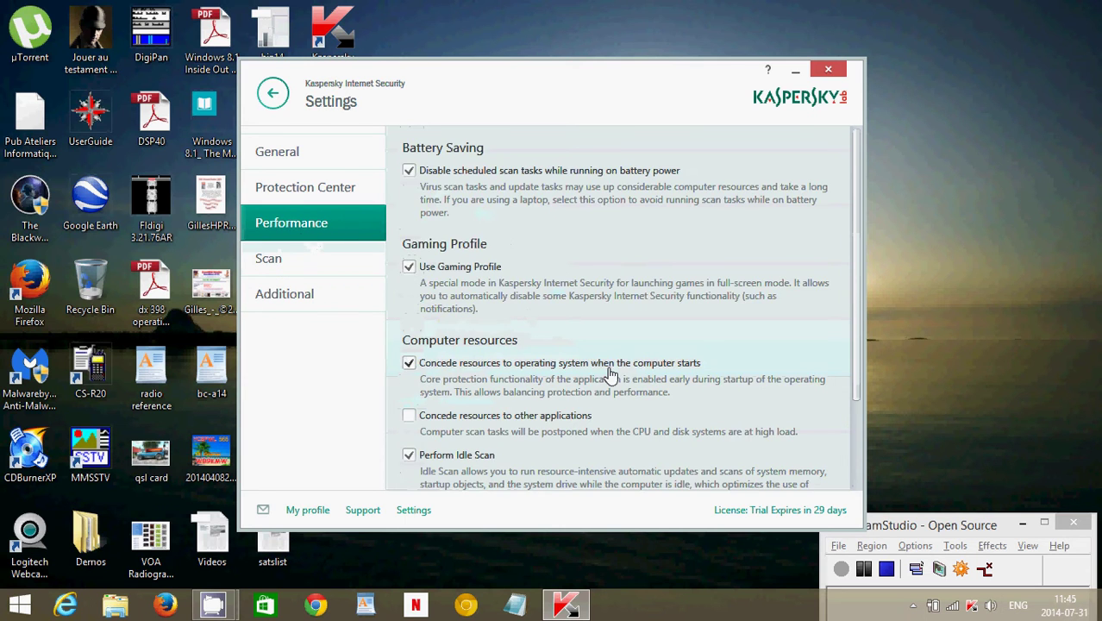
{"action": "scroll", "coordinate": [611, 376], "scroll_direction": "down", "scroll_amount": 3}
{"action": "scroll", "coordinate": [611, 376], "scroll_direction": "up", "scroll_amount": 3}
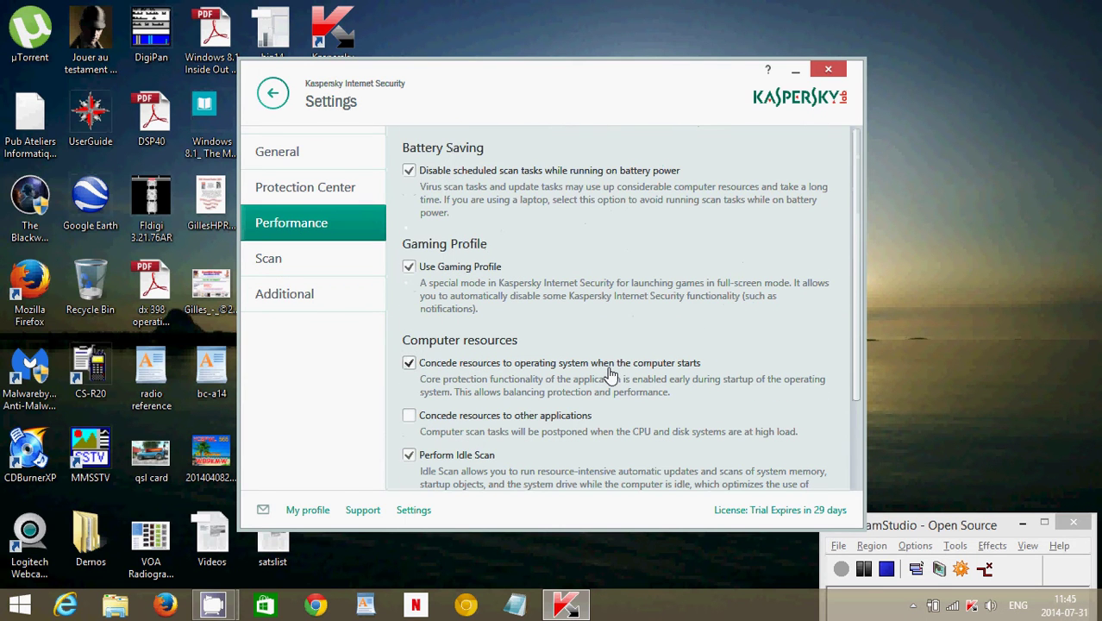
{"action": "scroll", "coordinate": [611, 376], "scroll_direction": "down", "scroll_amount": 3}
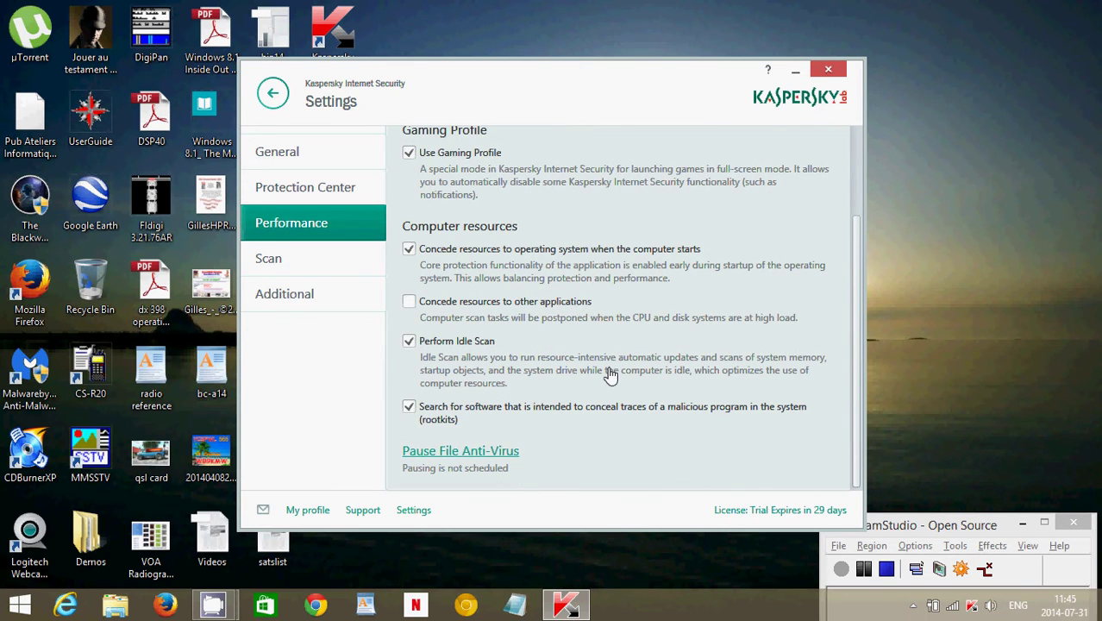
{"action": "scroll", "coordinate": [611, 376], "scroll_direction": "up", "scroll_amount": 3}
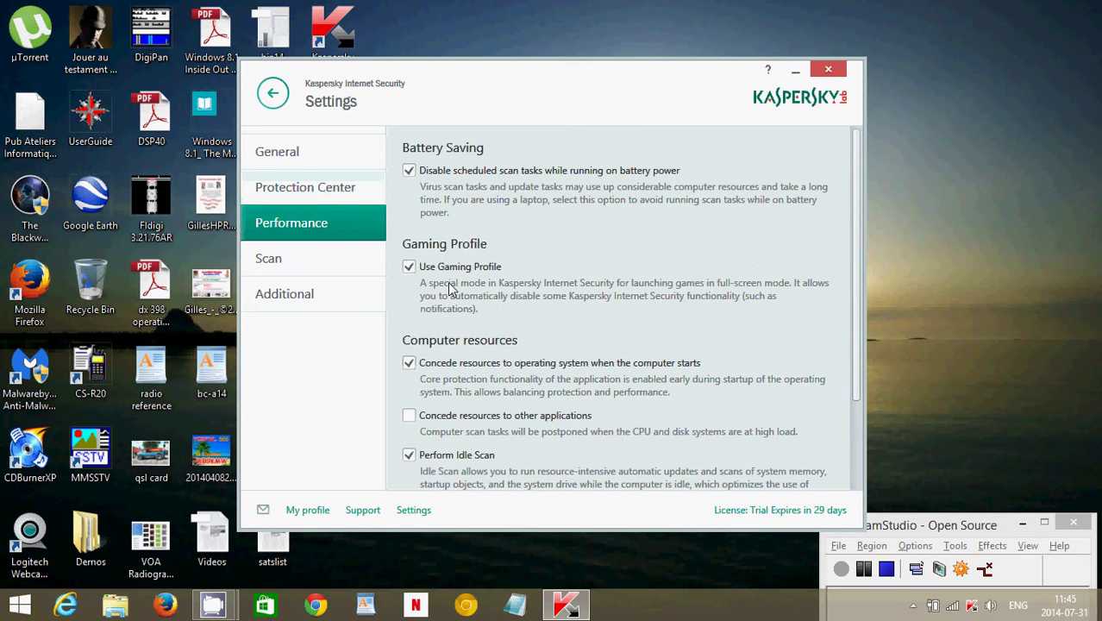
Scroll through the Protection Center component list, then open the System Watcher settings.
{"action": "left_click", "coordinate": [331, 198]}
{"action": "scroll", "coordinate": [517, 263], "scroll_direction": "up", "scroll_amount": 2}
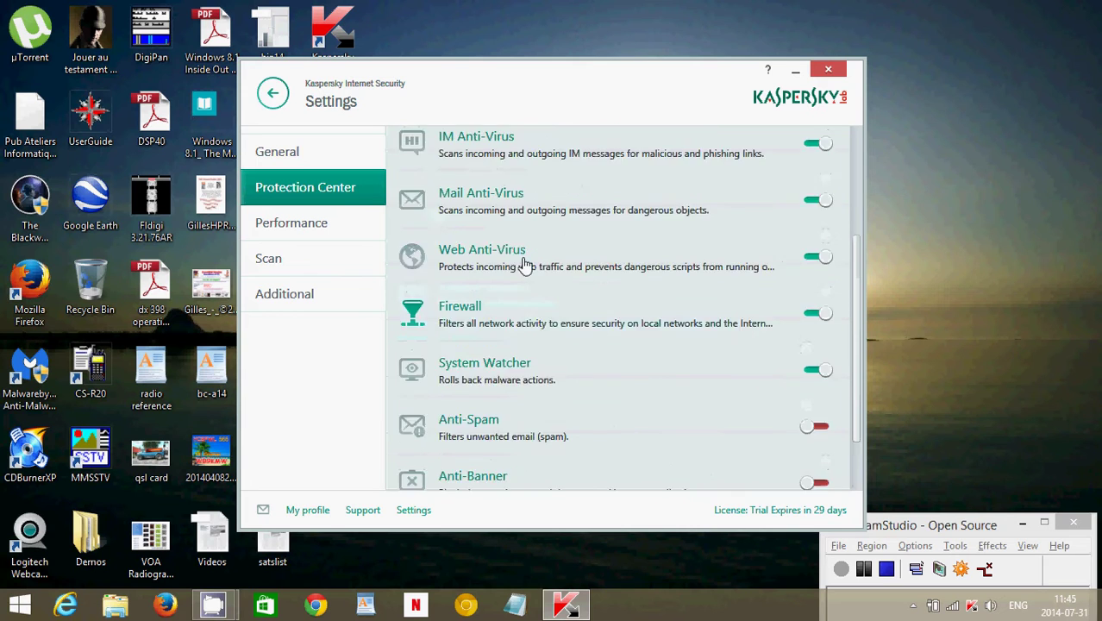
{"action": "scroll", "coordinate": [525, 264], "scroll_direction": "up", "scroll_amount": 3}
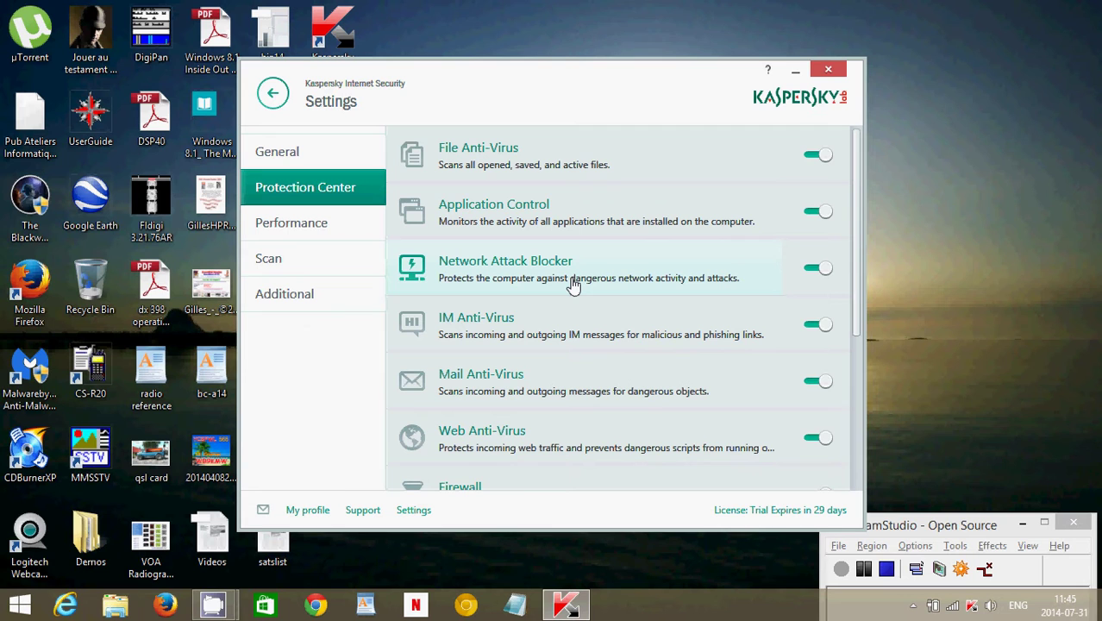
{"action": "scroll", "coordinate": [574, 284], "scroll_direction": "down", "scroll_amount": 1}
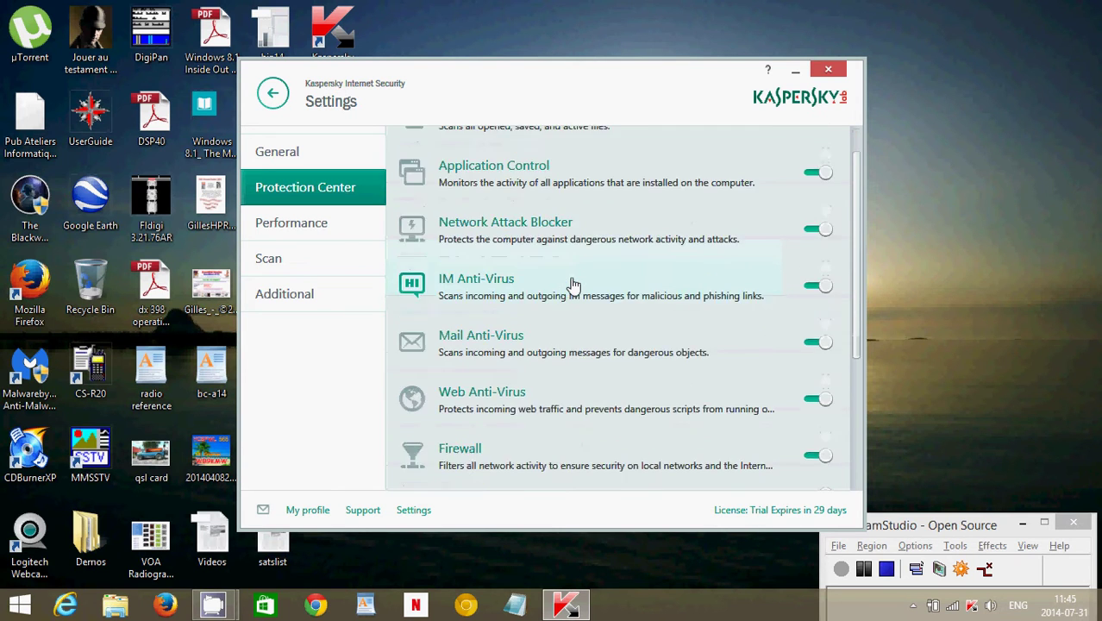
{"action": "scroll", "coordinate": [571, 283], "scroll_direction": "down", "scroll_amount": 2}
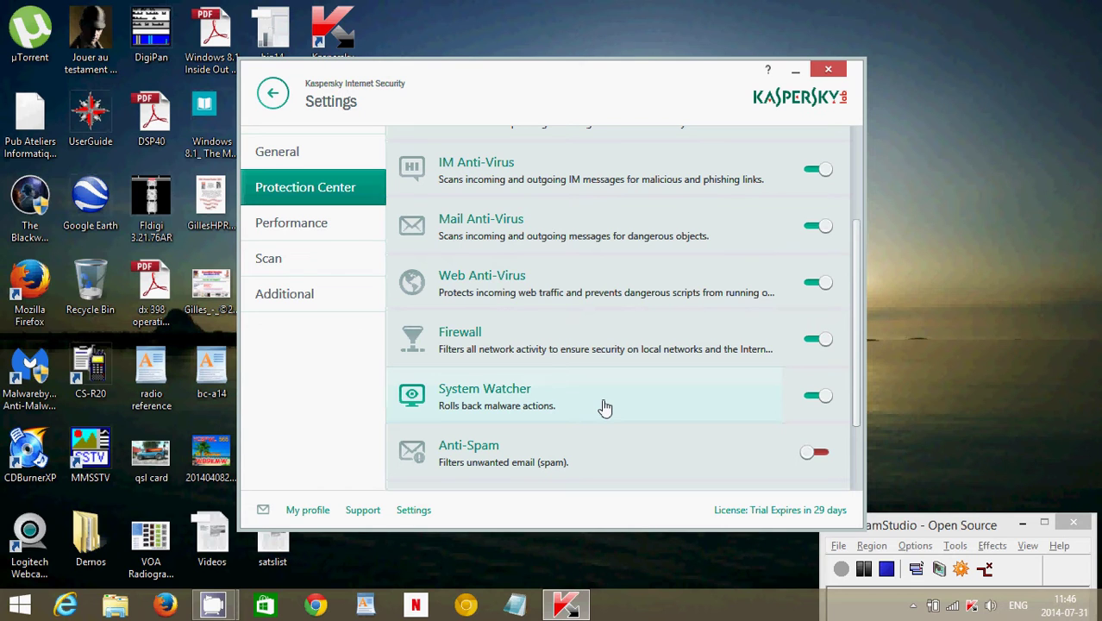
{"action": "left_click", "coordinate": [606, 407]}
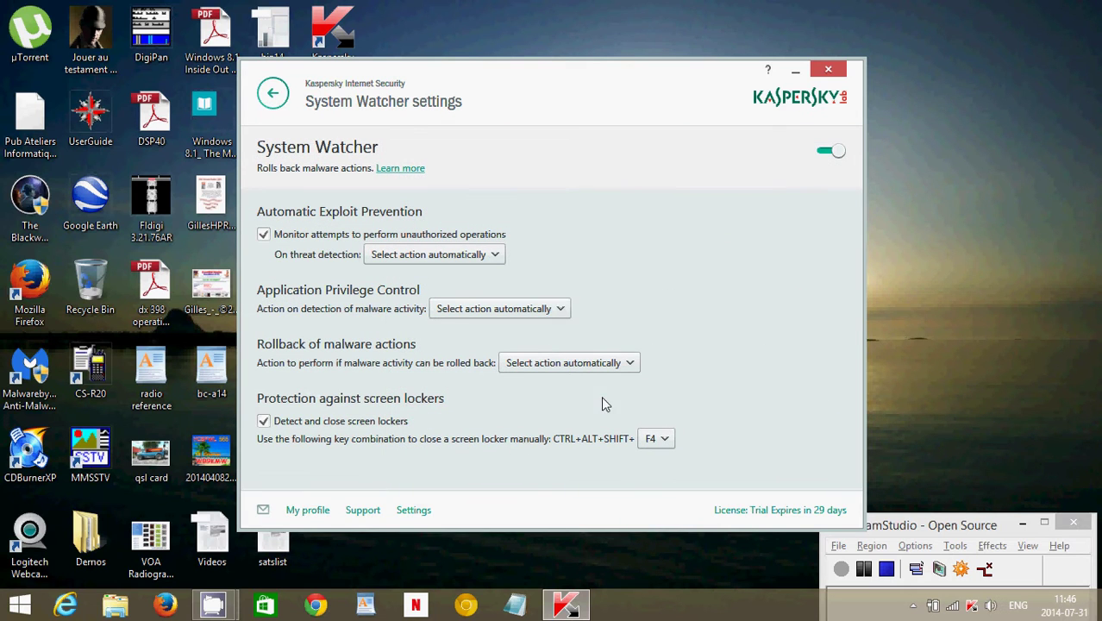
Go back to the component list and scroll down to Anti-Banner and Safe Money.
{"action": "left_click", "coordinate": [273, 97]}
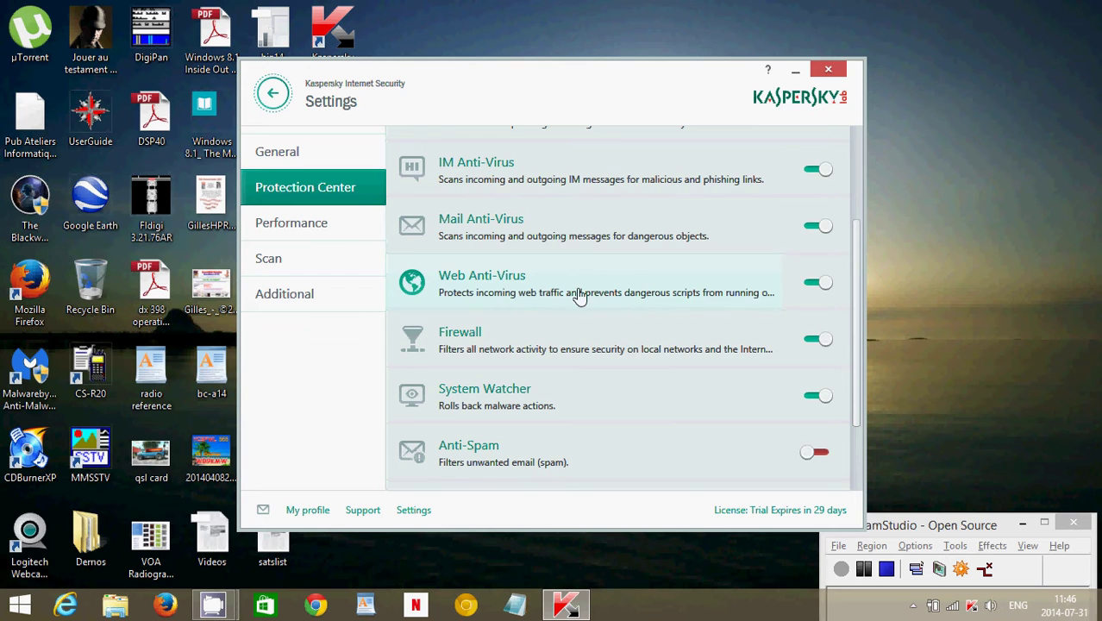
{"action": "scroll", "coordinate": [565, 380], "scroll_direction": "down", "scroll_amount": 2}
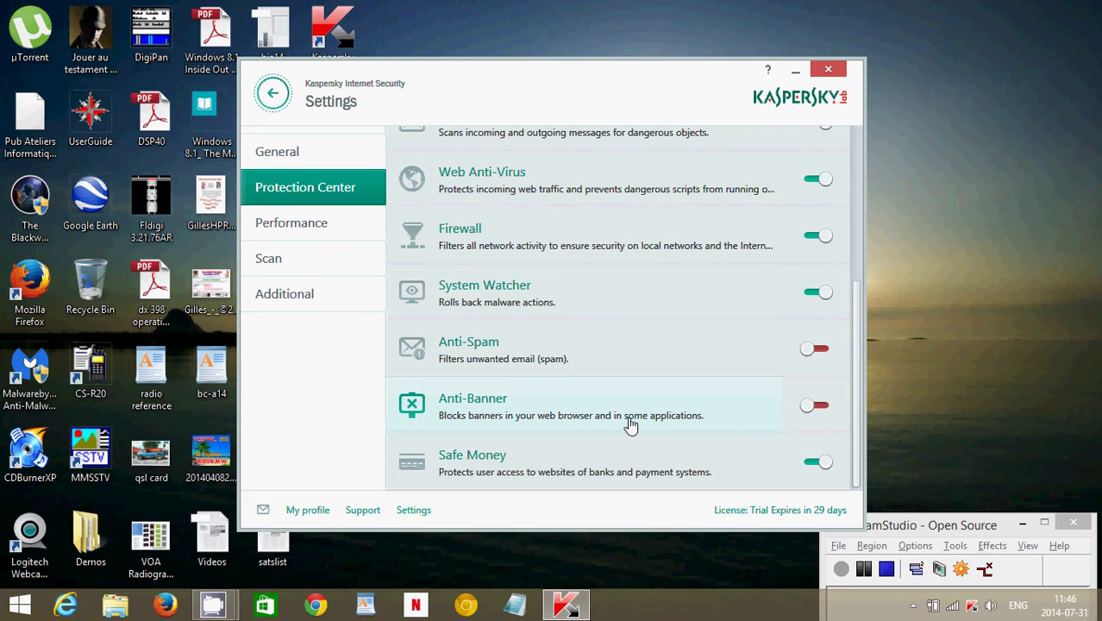
View the Performance and General settings pages, then exit Settings.
{"action": "left_click", "coordinate": [318, 233]}
{"action": "left_click", "coordinate": [303, 155]}
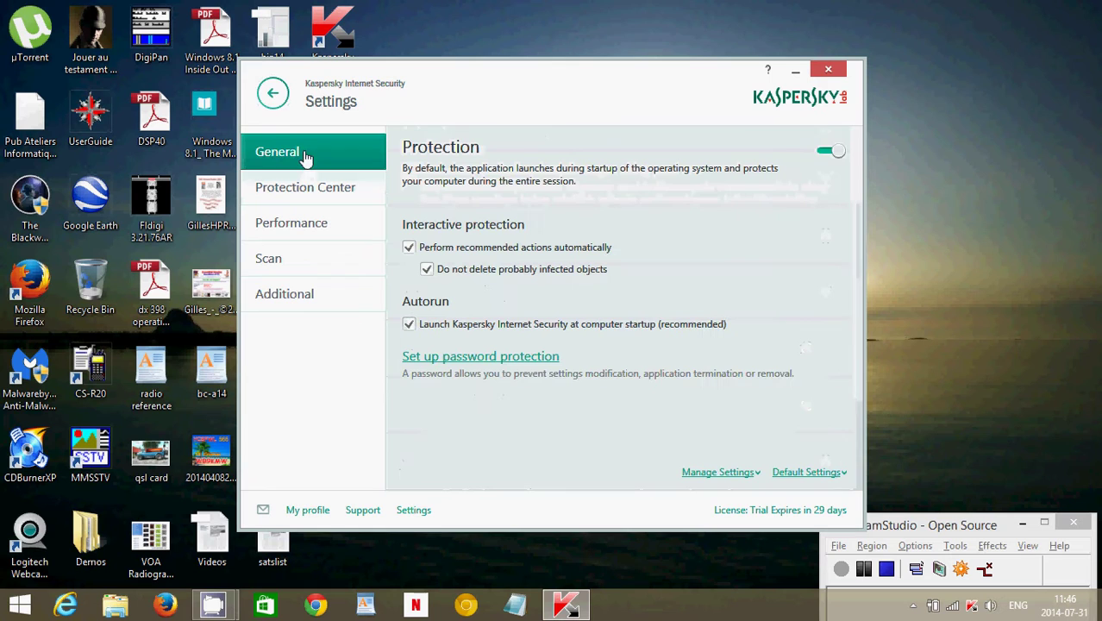
{"action": "left_click", "coordinate": [274, 101]}
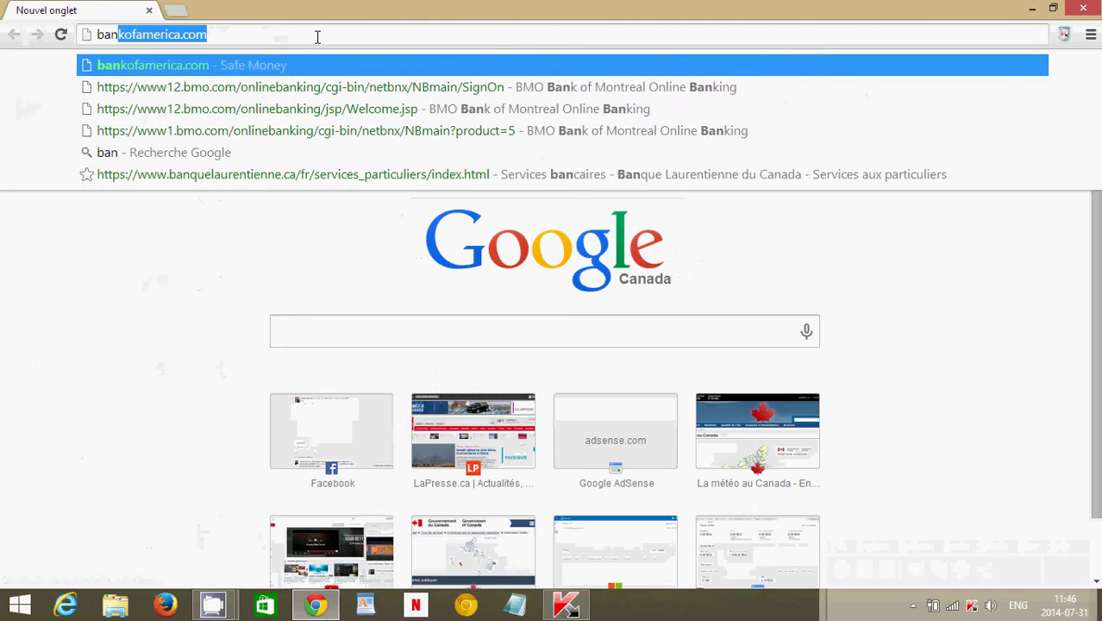
Load bankofamerica.com in Chrome to see the Safe Money prompt, then close Chrome.
{"action": "type", "text": "k"}
{"action": "key", "text": "Return"}
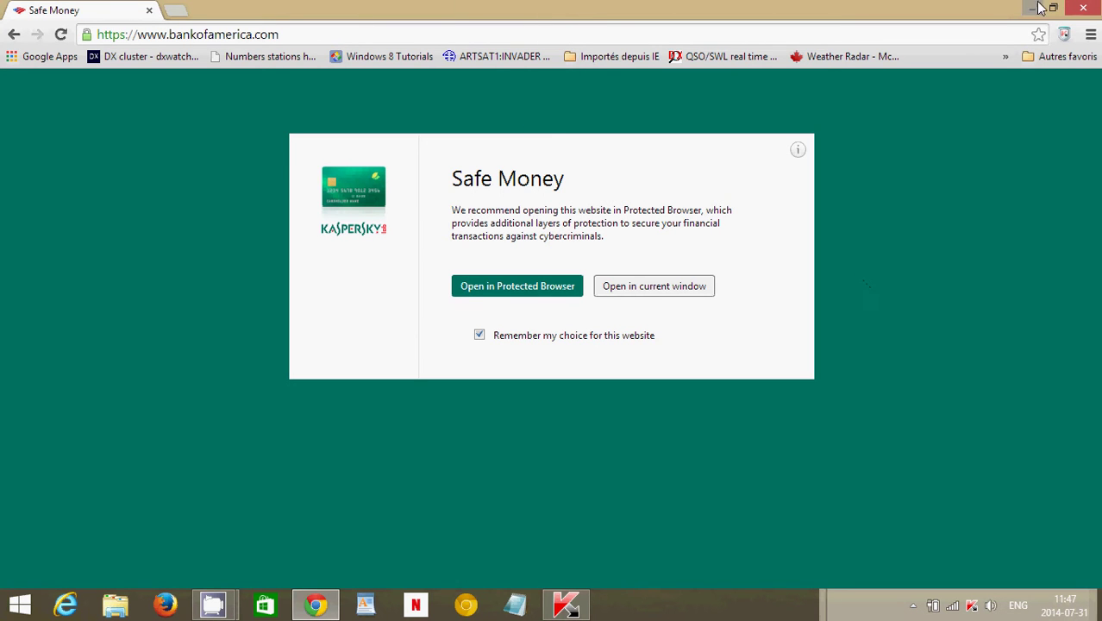
{"action": "left_click", "coordinate": [1085, 9]}
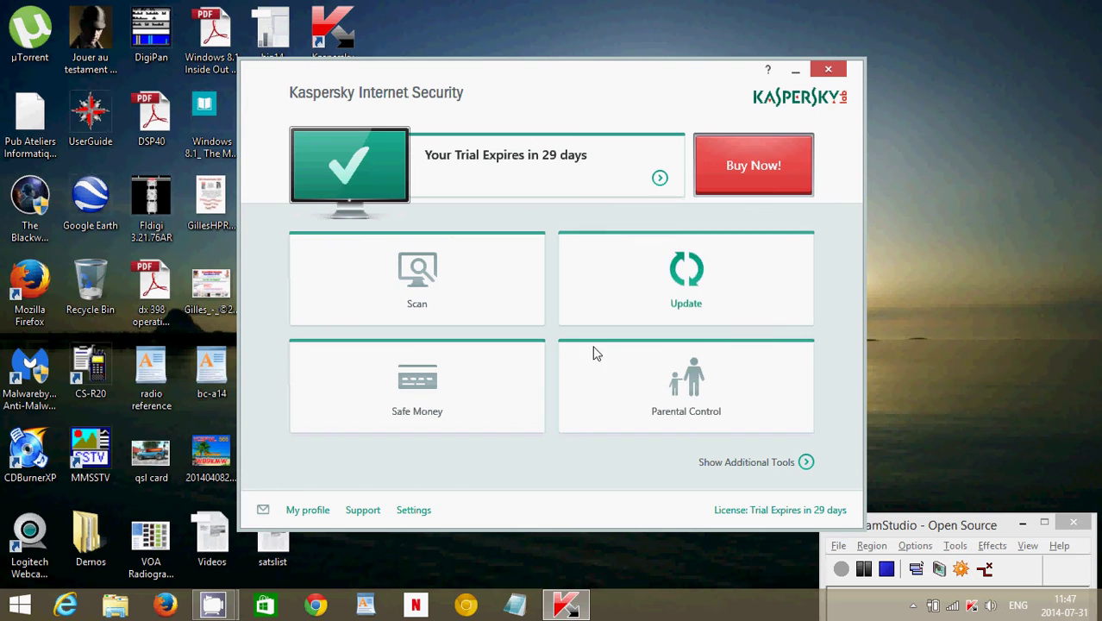
Open the Tools page with Application Control, Network Monitor and the 30-day report.
{"action": "left_click", "coordinate": [744, 466]}
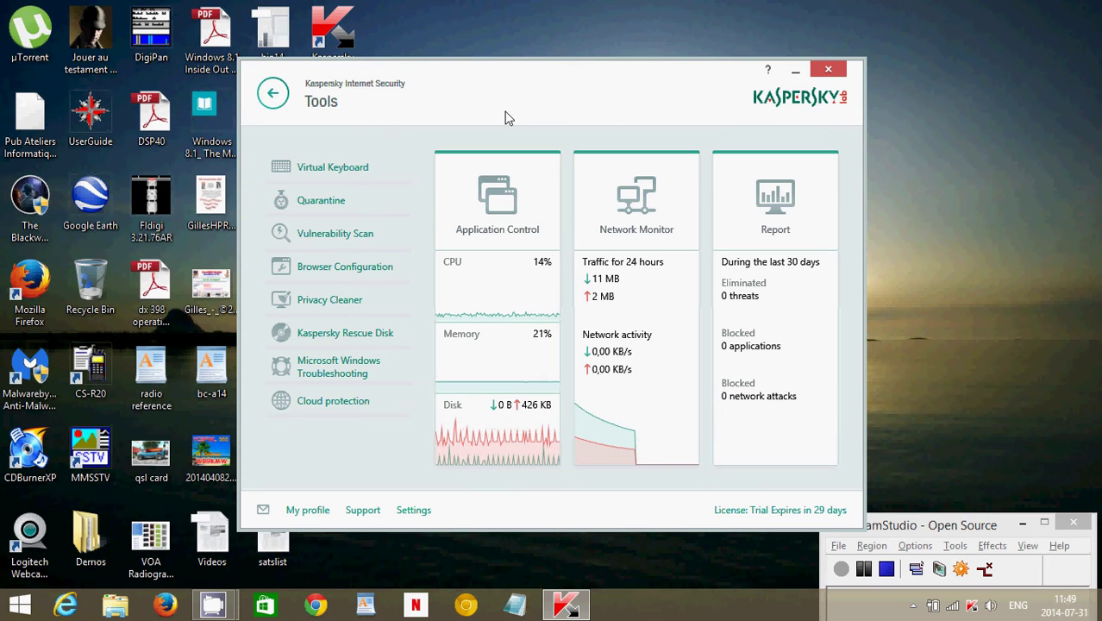
Return from Tools to the main window showing the 29-day trial status.
{"action": "left_click", "coordinate": [274, 98]}
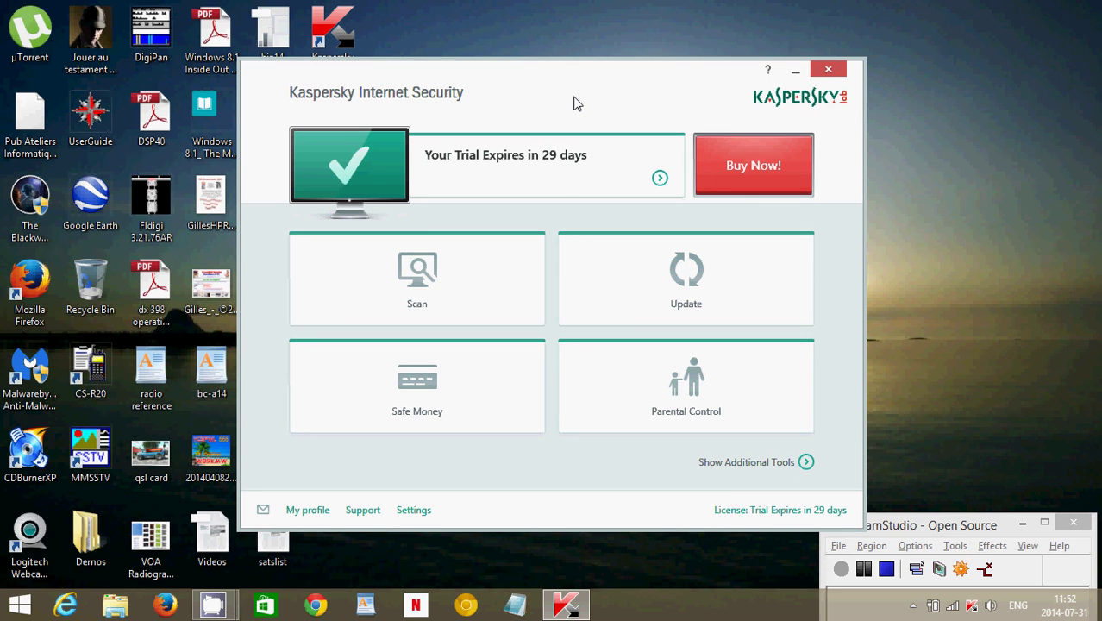
Bring up the Start screen and scroll through tile groups to Windows Games and back.
{"action": "key", "text": "super"}
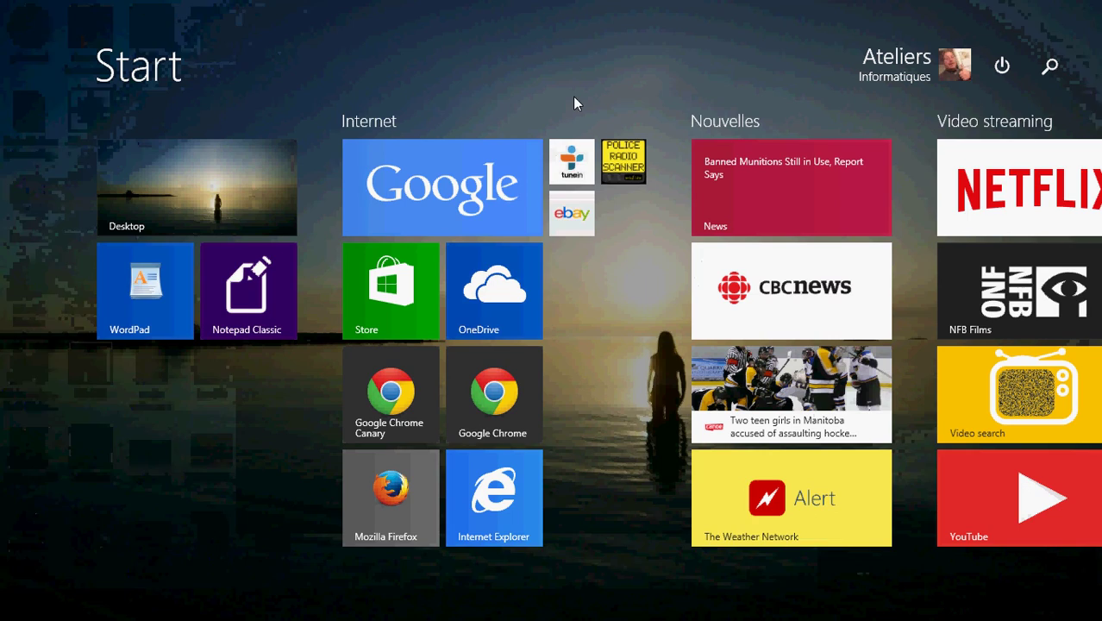
{"action": "scroll", "coordinate": [577, 103], "scroll_direction": "down", "scroll_amount": 2}
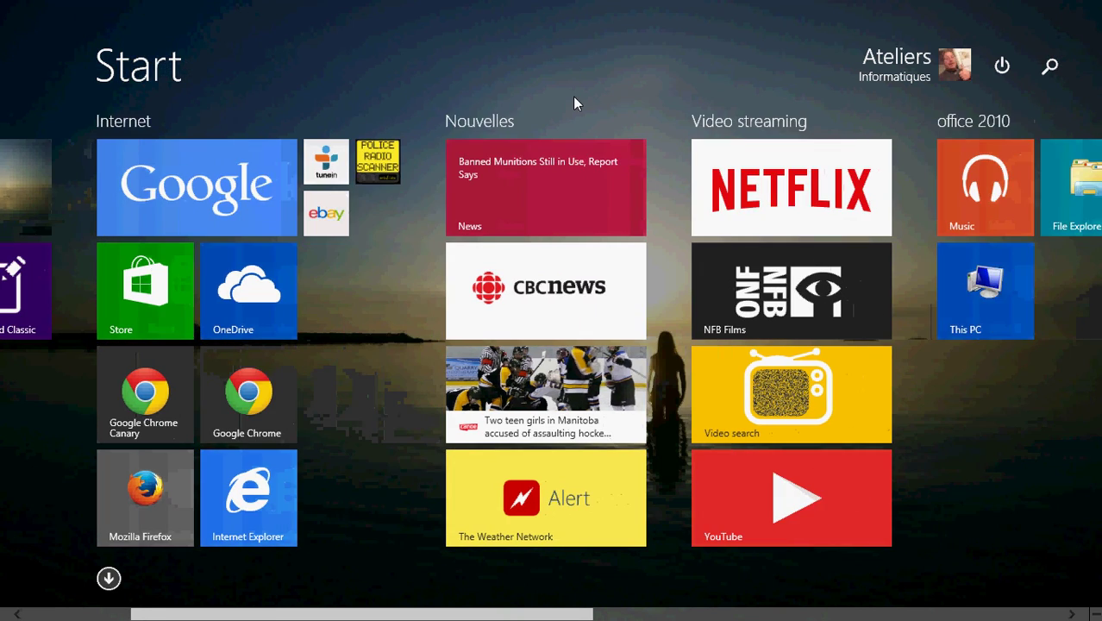
{"action": "scroll", "coordinate": [576, 104], "scroll_direction": "down", "scroll_amount": 3}
{"action": "scroll", "coordinate": [576, 104], "scroll_direction": "down", "scroll_amount": 5}
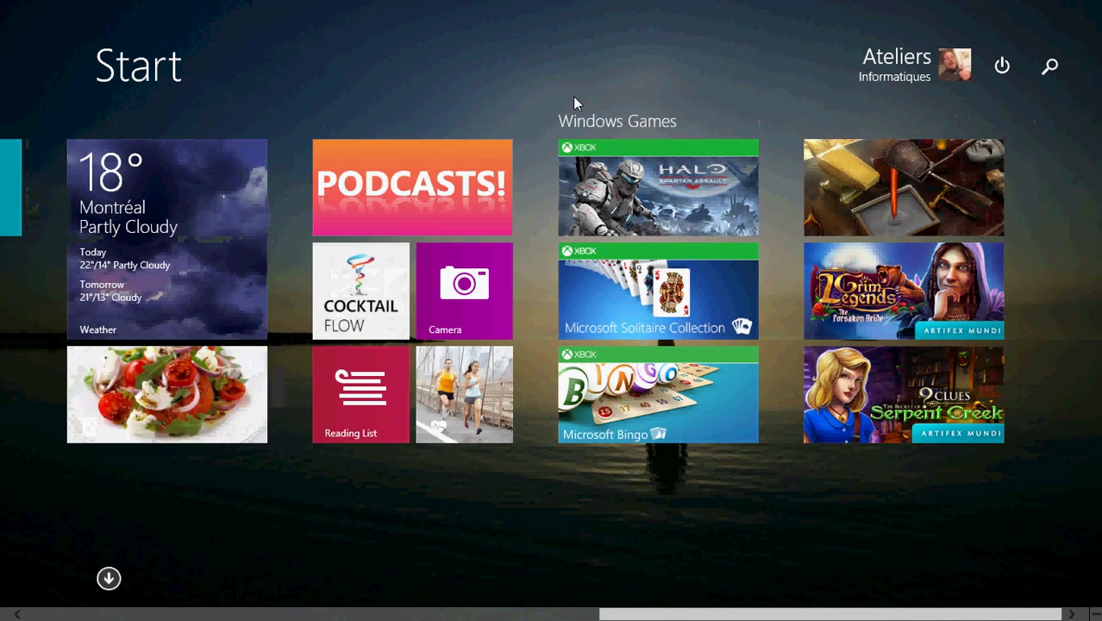
{"action": "scroll", "coordinate": [576, 104], "scroll_direction": "up", "scroll_amount": 2}
{"action": "scroll", "coordinate": [577, 104], "scroll_direction": "up", "scroll_amount": 7}
{"action": "scroll", "coordinate": [576, 104], "scroll_direction": "up", "scroll_amount": 2}
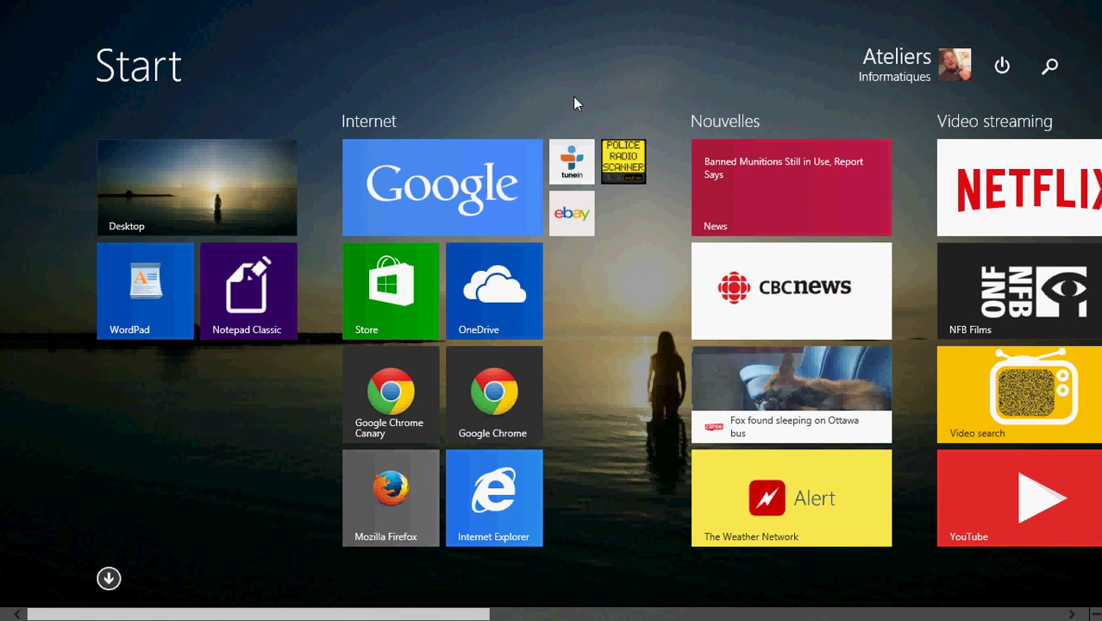
Go back to the desktop with Kaspersky's main window and 29-day trial status.
{"action": "left_click", "coordinate": [231, 203]}
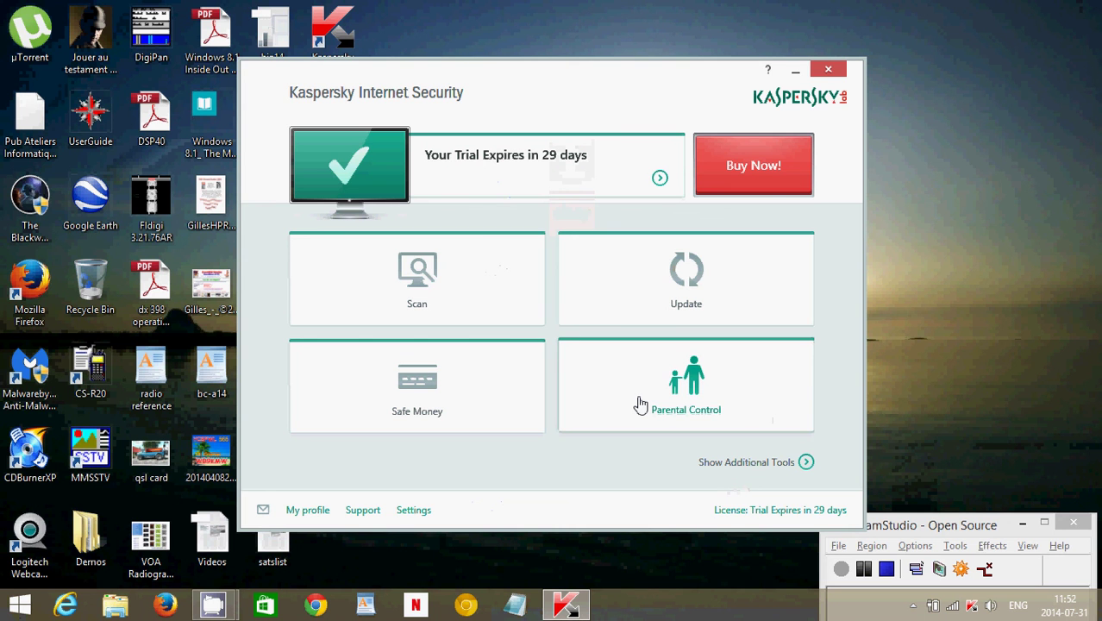